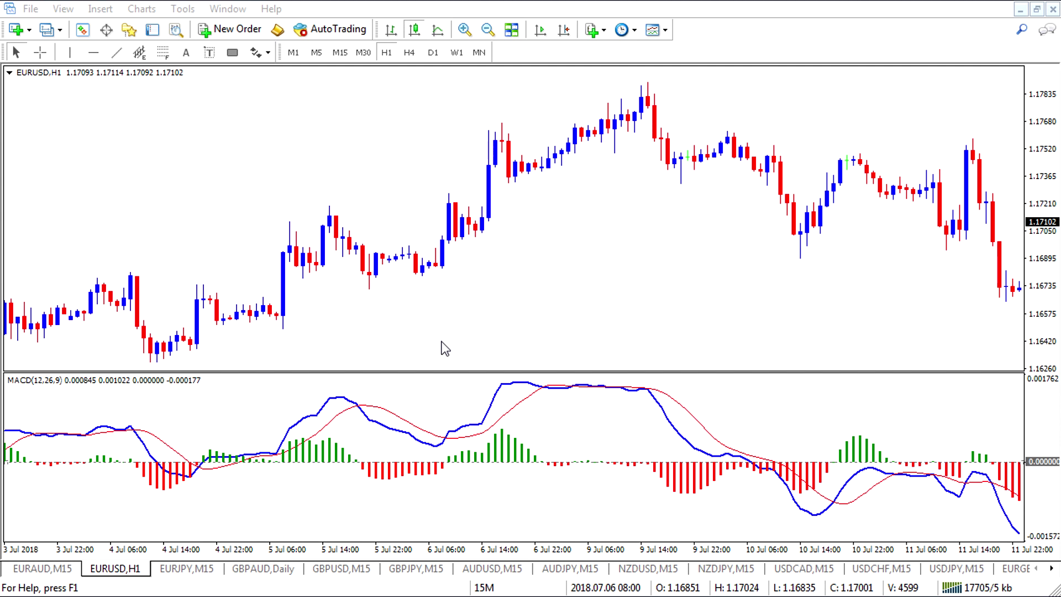
# Step: Add another MACD indicator pane with Fast EMA 12, Slow EMA 26 and signal 9
pyautogui.click(593, 34)
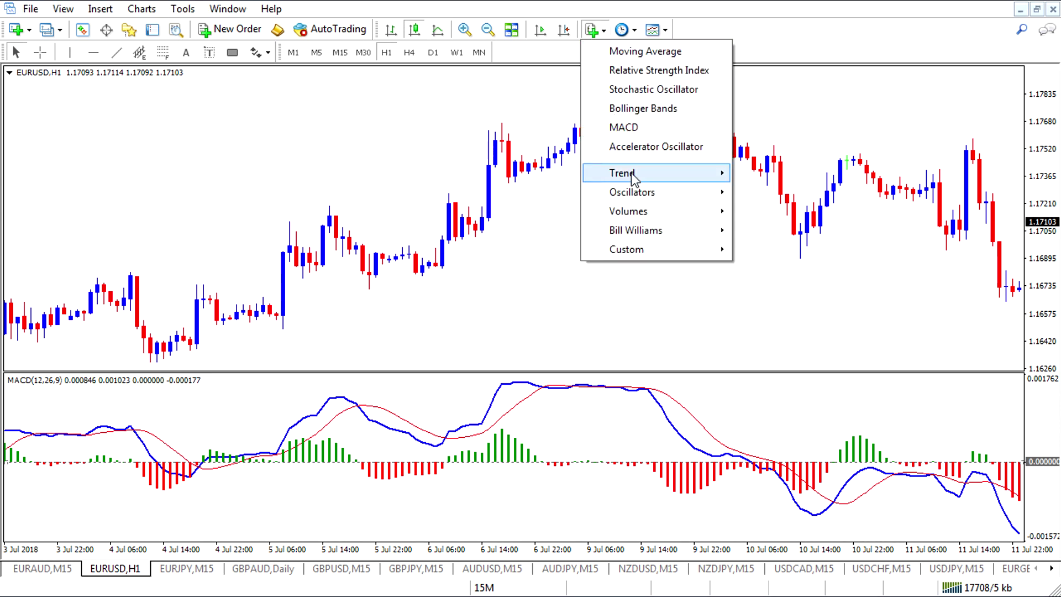
pyautogui.moveTo(636, 195)
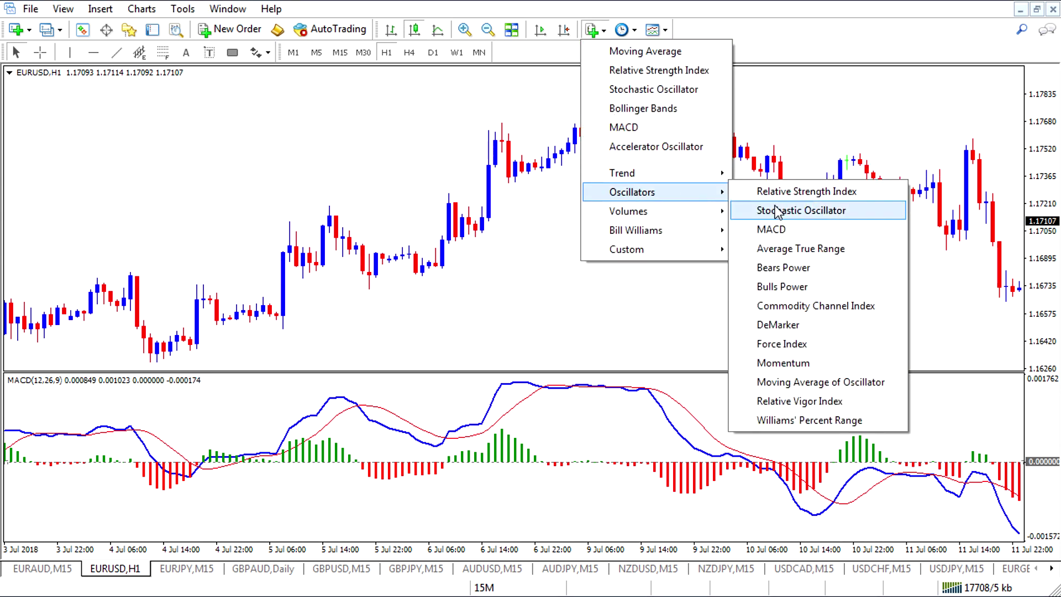
pyautogui.click(780, 229)
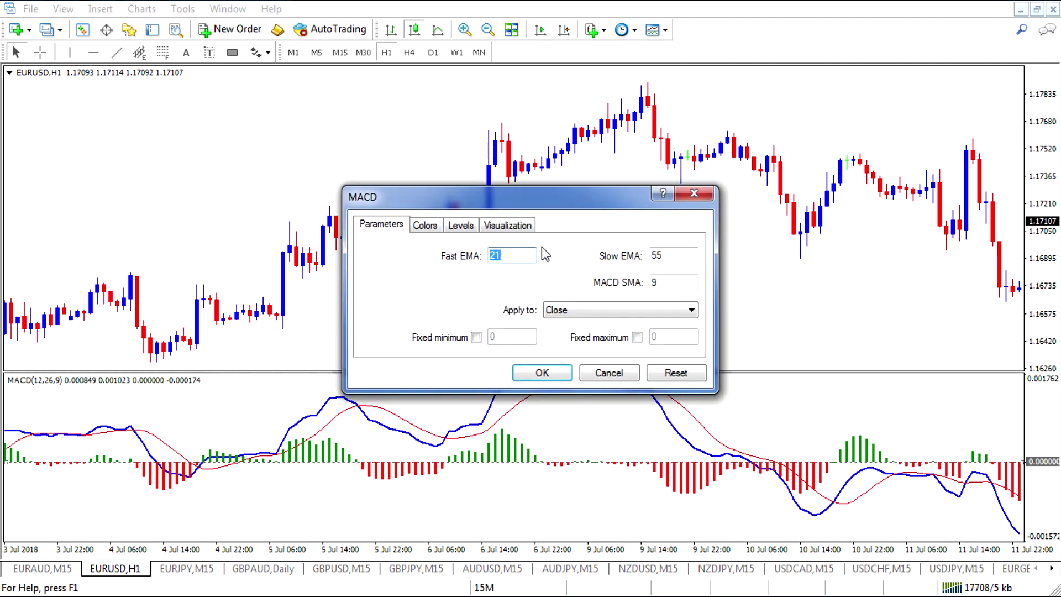
pyautogui.write('12')
pyautogui.doubleClick(675, 256)
pyautogui.write('26')
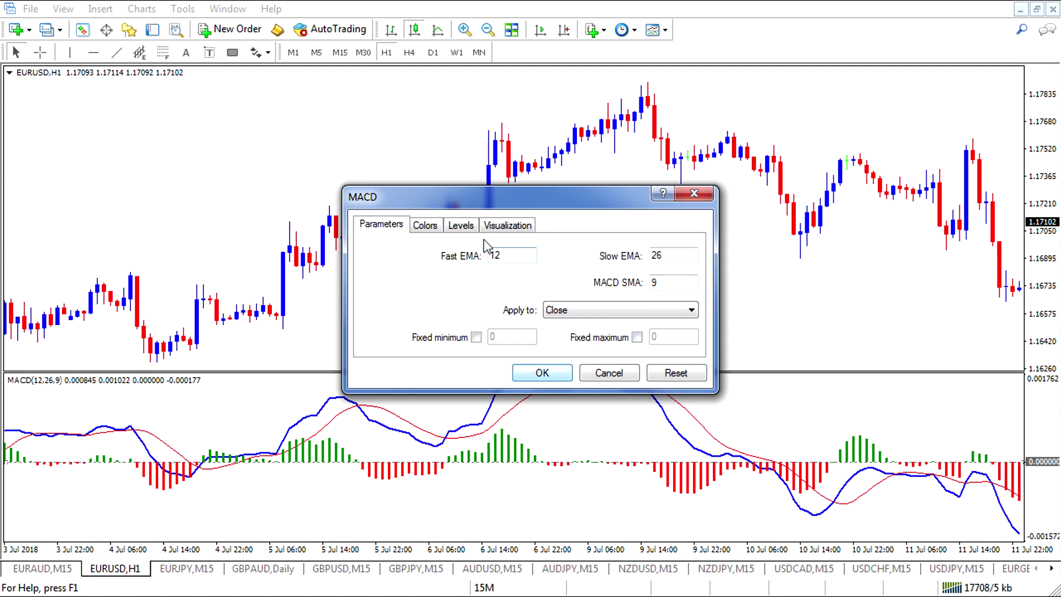
pyautogui.click(433, 229)
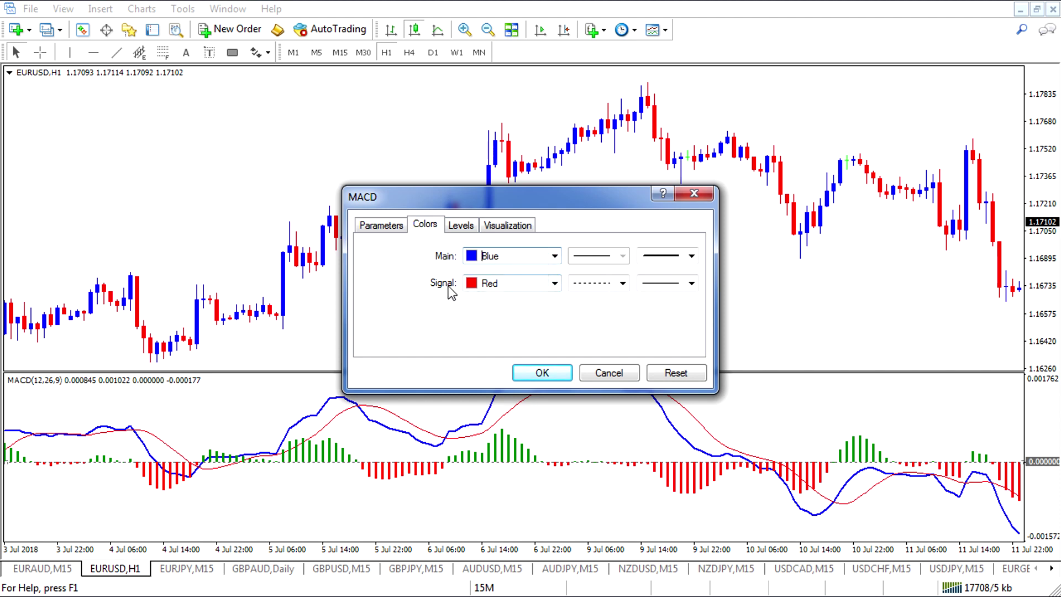
pyautogui.click(541, 374)
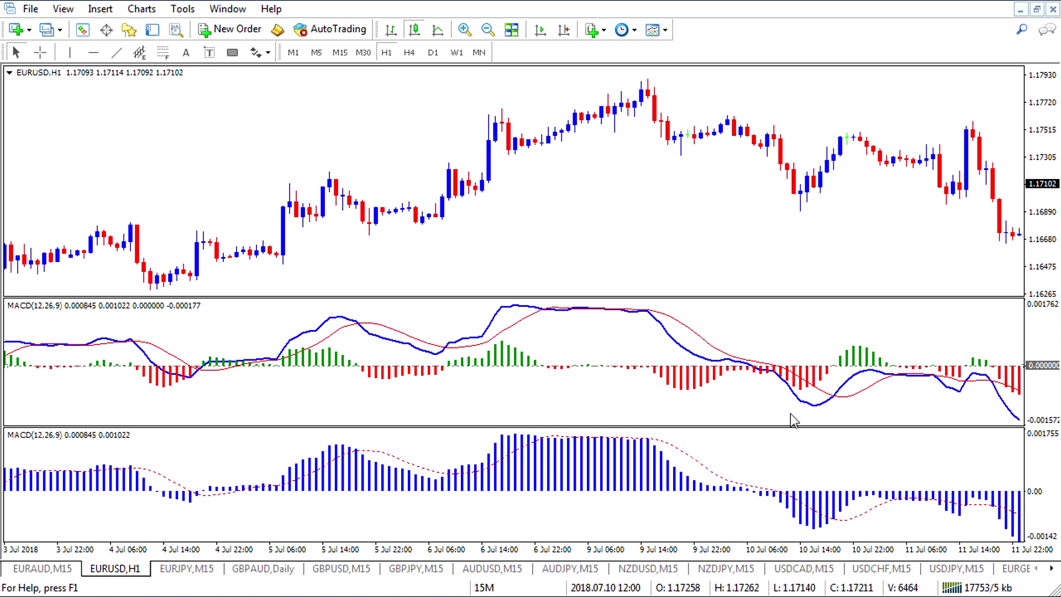
# Step: Change the new MACD pane's signal line style from dotted to solid
pyautogui.moveTo(791, 436)
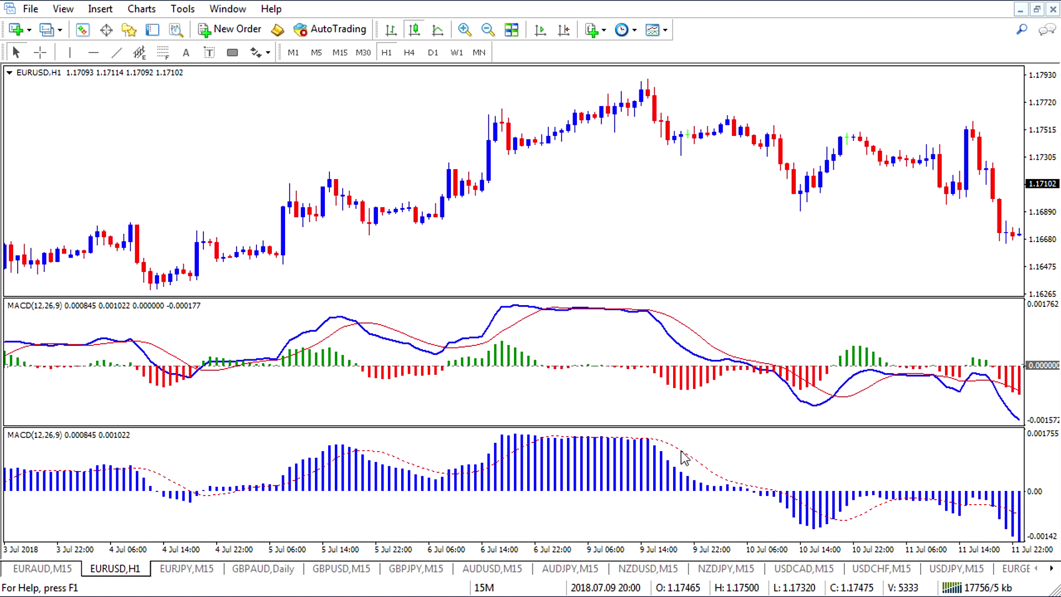
pyautogui.doubleClick(660, 462)
pyautogui.click(585, 287)
pyautogui.click(588, 299)
pyautogui.click(556, 374)
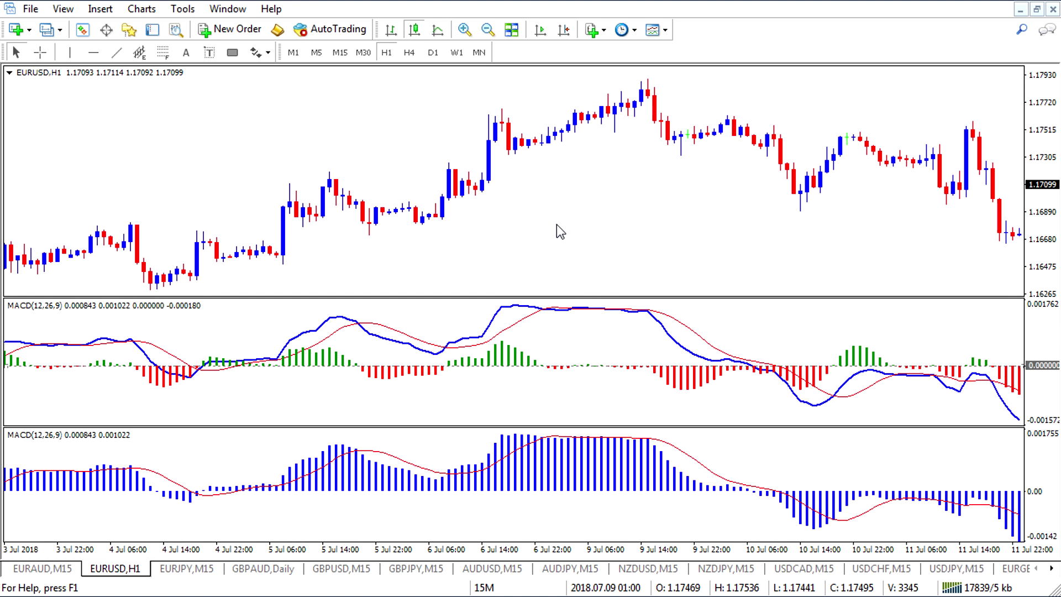
# Step: Add a Moving Average of Oscillator pane with a red, solid-style histogram
pyautogui.click(592, 33)
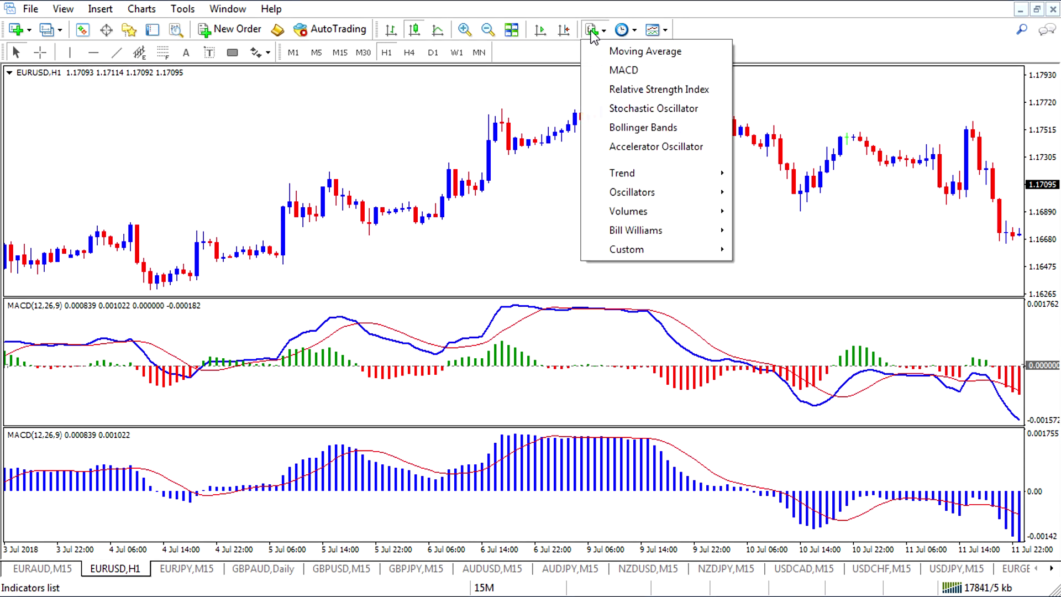
pyautogui.moveTo(638, 197)
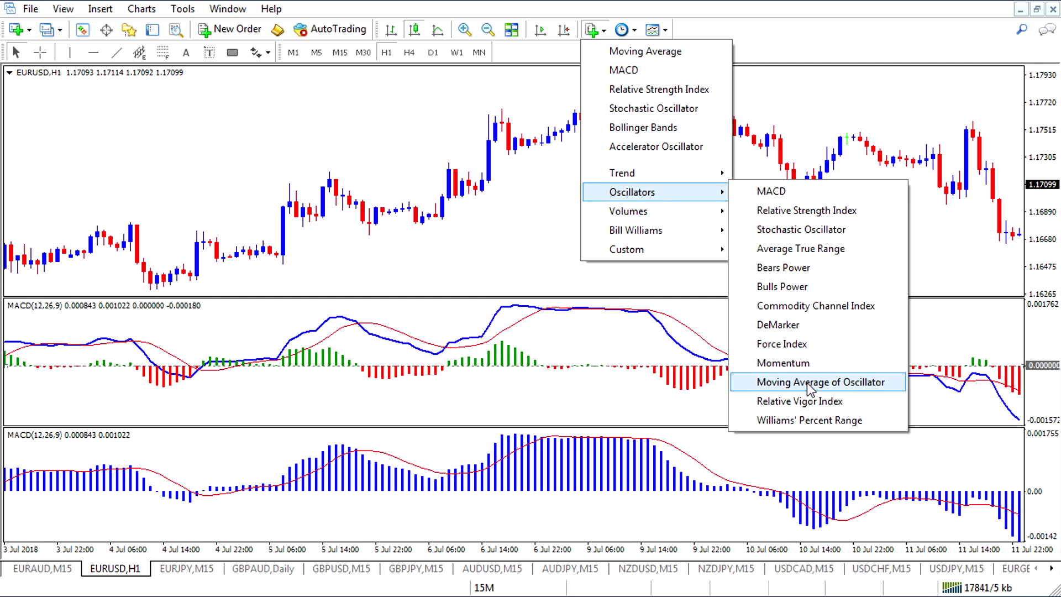
pyautogui.click(806, 383)
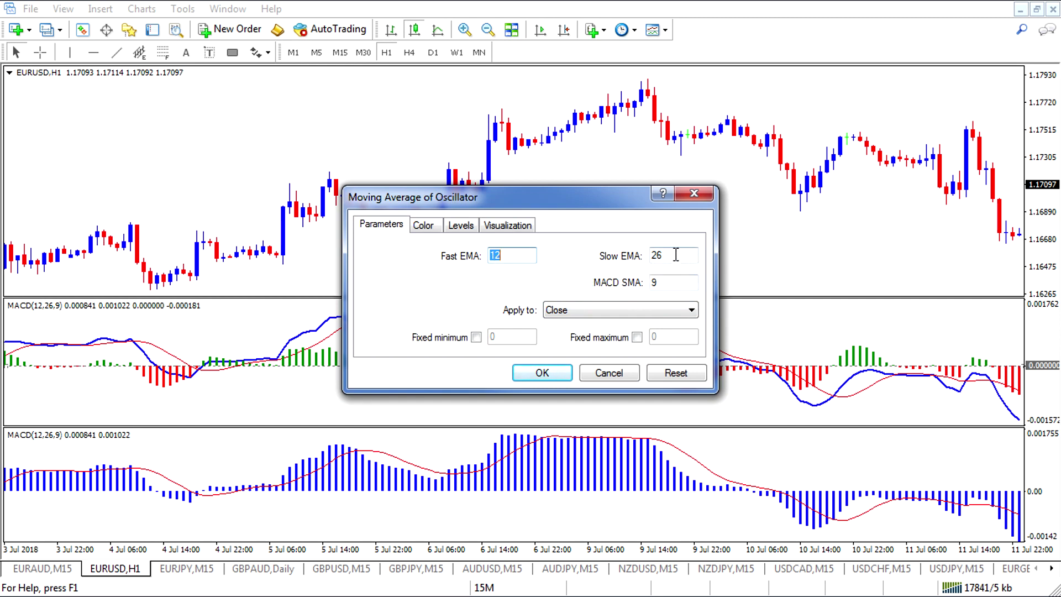
pyautogui.click(432, 226)
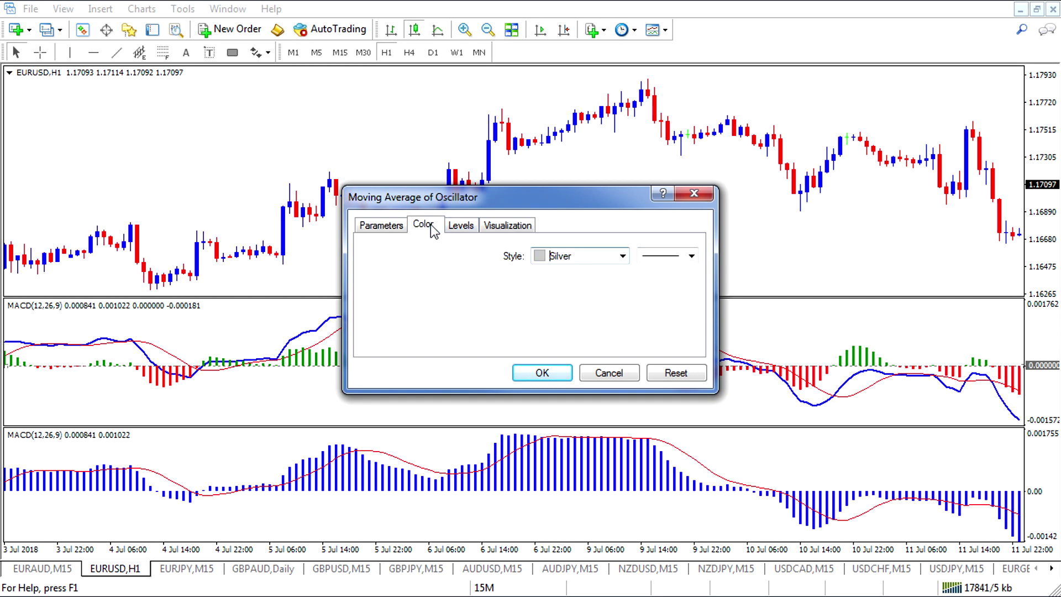
pyautogui.click(625, 257)
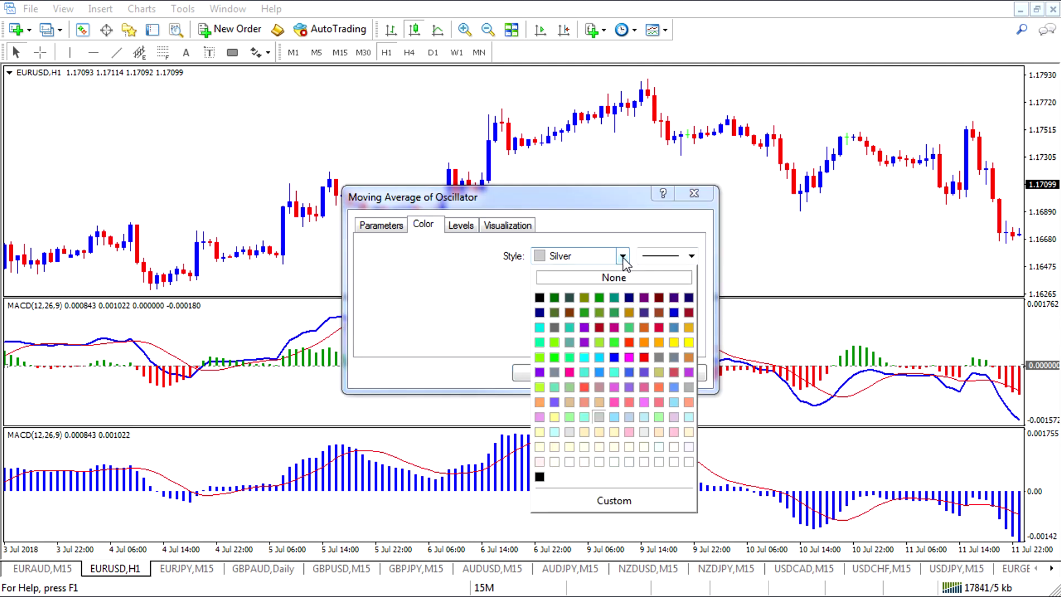
pyautogui.click(644, 359)
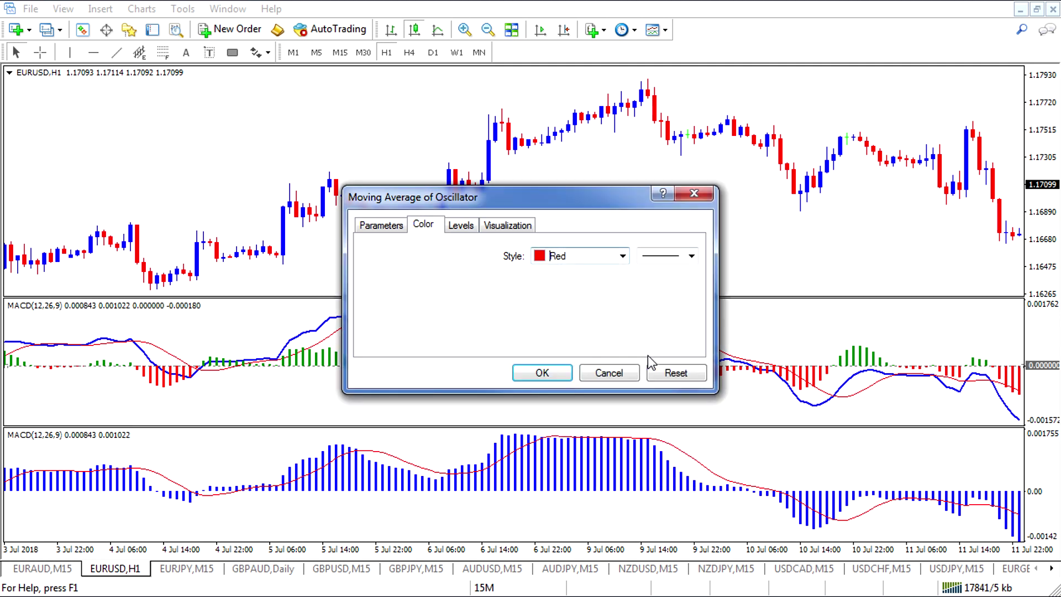
pyautogui.click(669, 256)
pyautogui.click(659, 284)
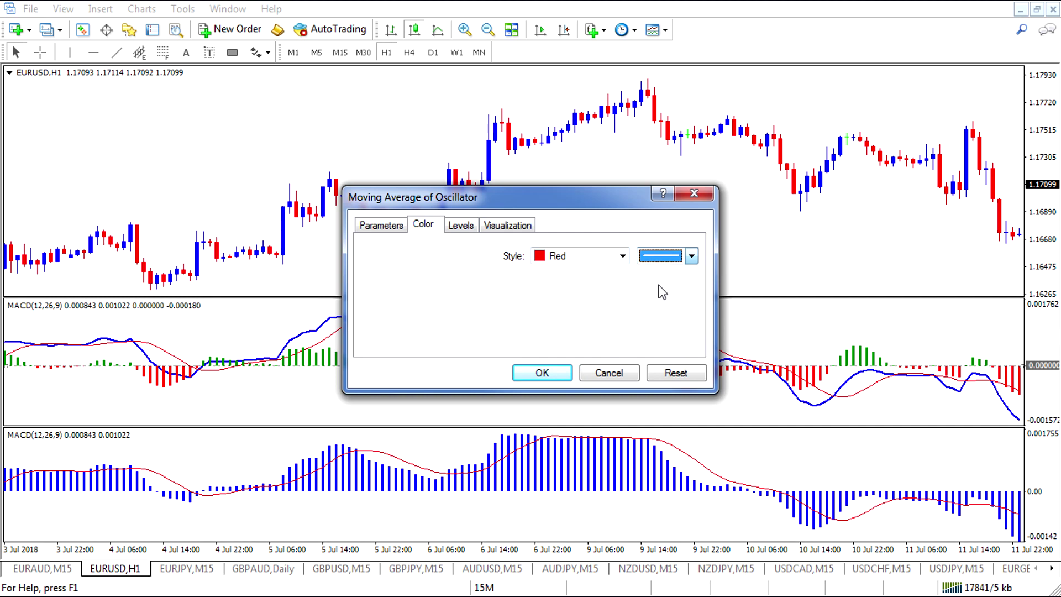
pyautogui.click(544, 374)
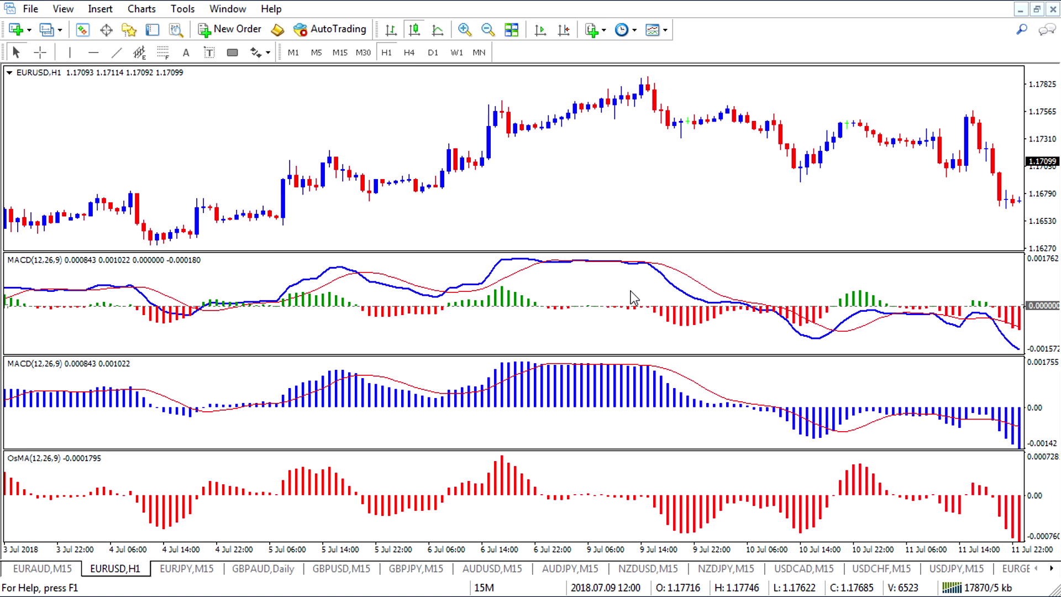
# Step: Inspect the indicator values across the MACD and OsMA panes
pyautogui.moveTo(396, 320)
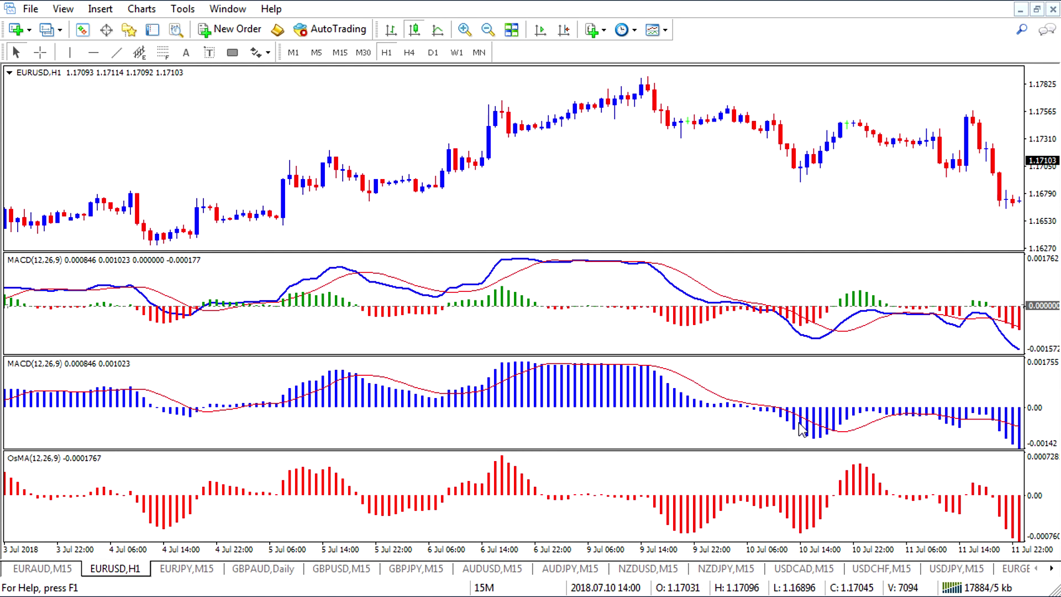
pyautogui.moveTo(523, 395)
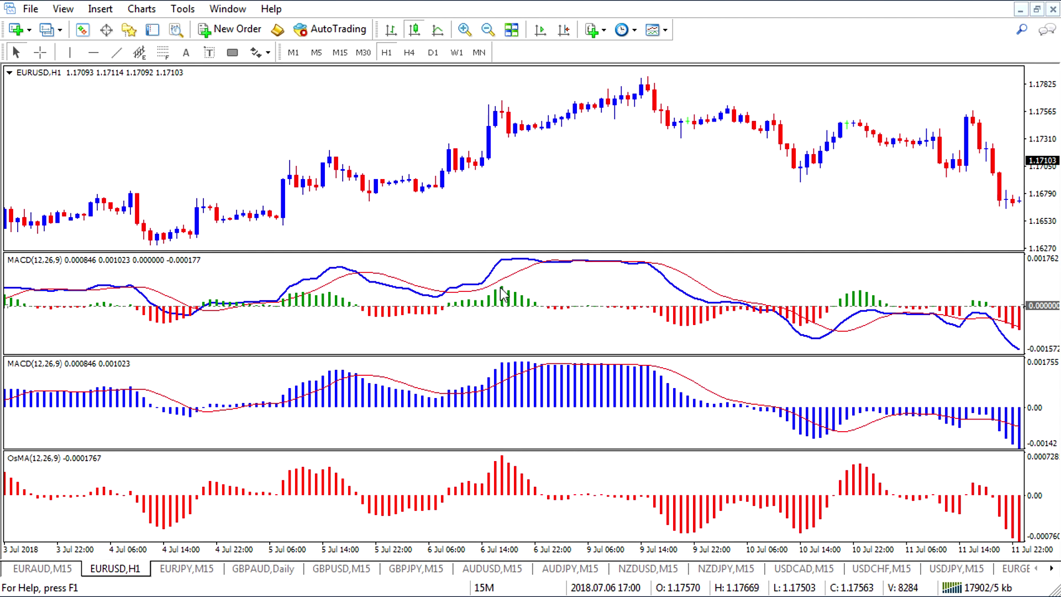
pyautogui.moveTo(504, 303)
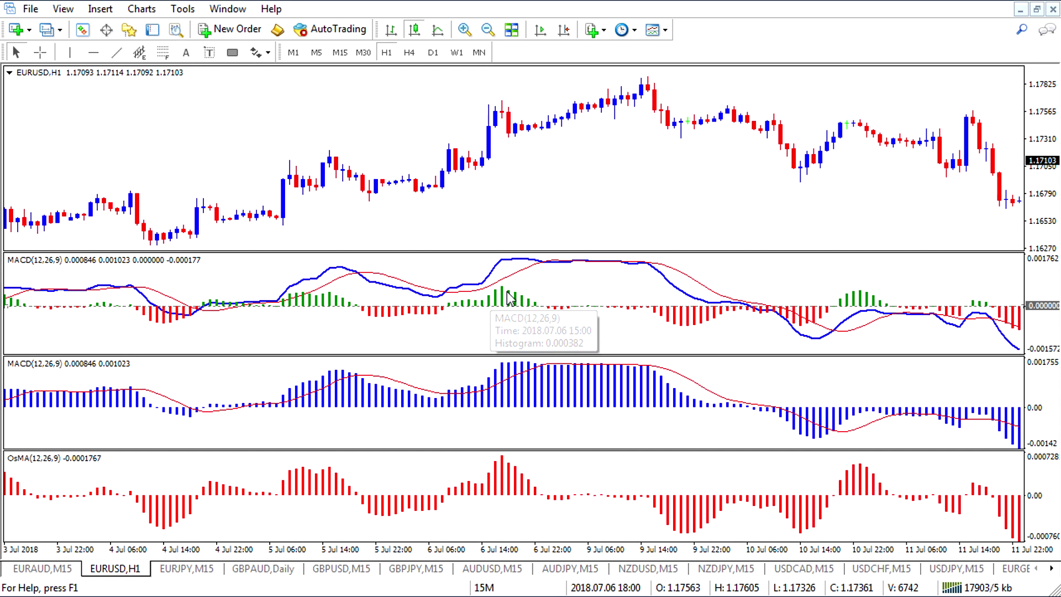
pyautogui.moveTo(418, 298)
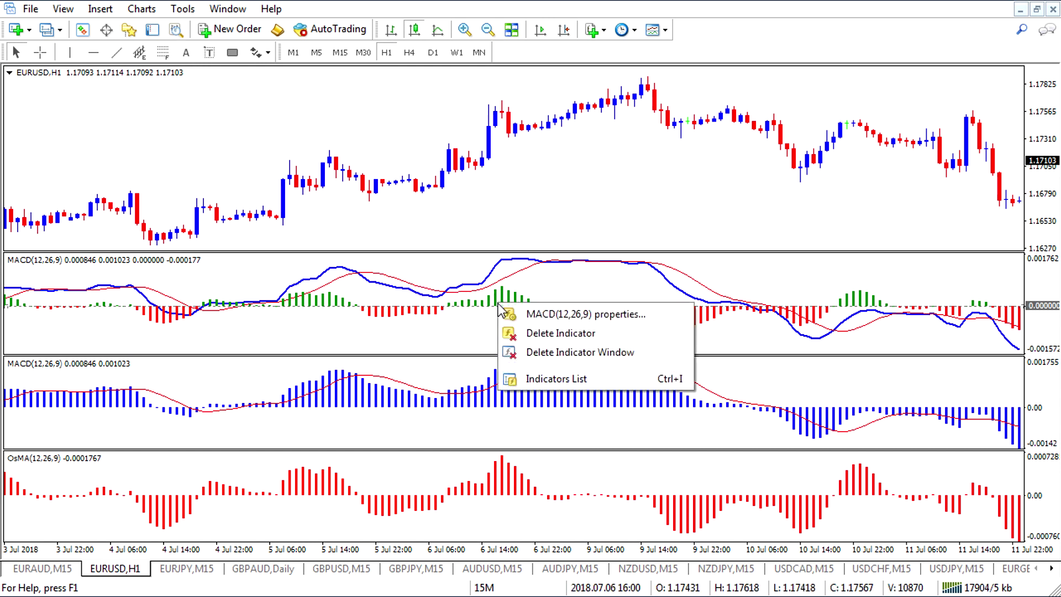
# Step: Delete the original MACD indicator pane and scroll the chart left
pyautogui.click(533, 333)
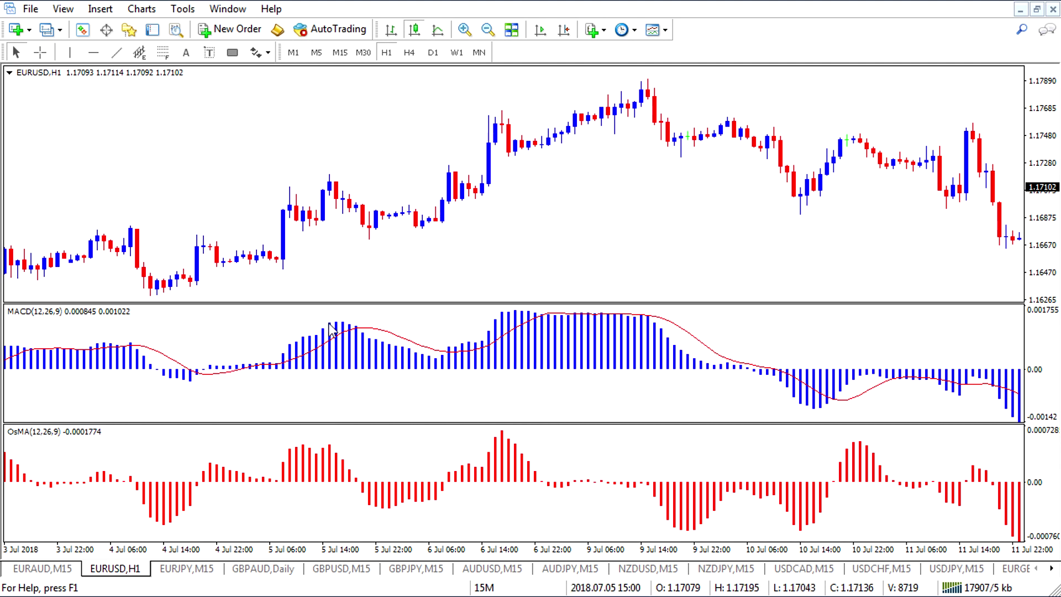
pyautogui.moveTo(522, 350)
pyautogui.mouseDown()
pyautogui.moveTo(375, 354)
pyautogui.moveTo(535, 354)
pyautogui.mouseUp()
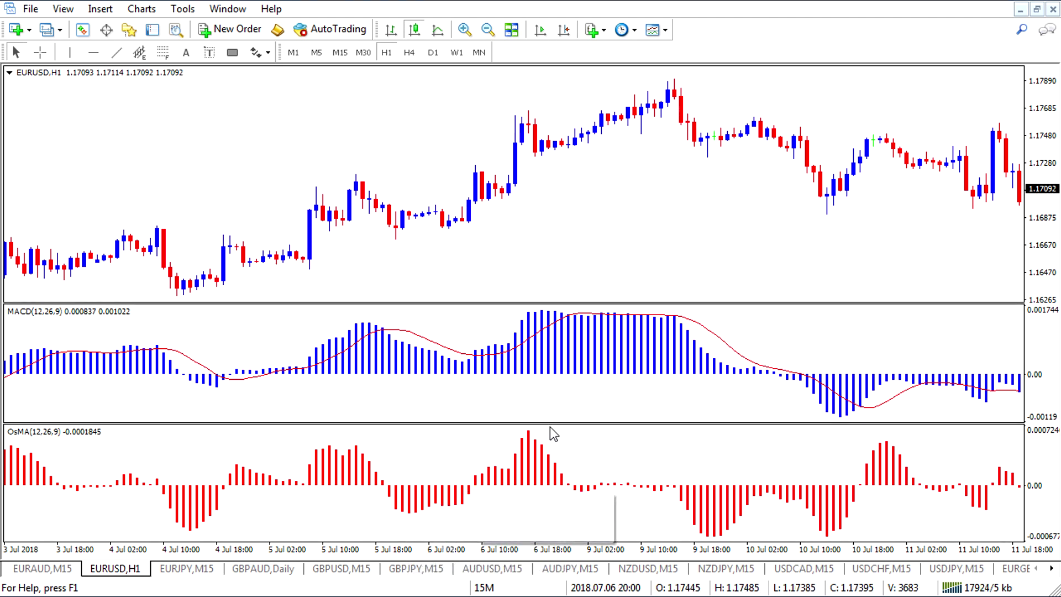
# Step: Set the MACD signal line colour to None, leaving only the blue histogram
pyautogui.doubleClick(534, 348)
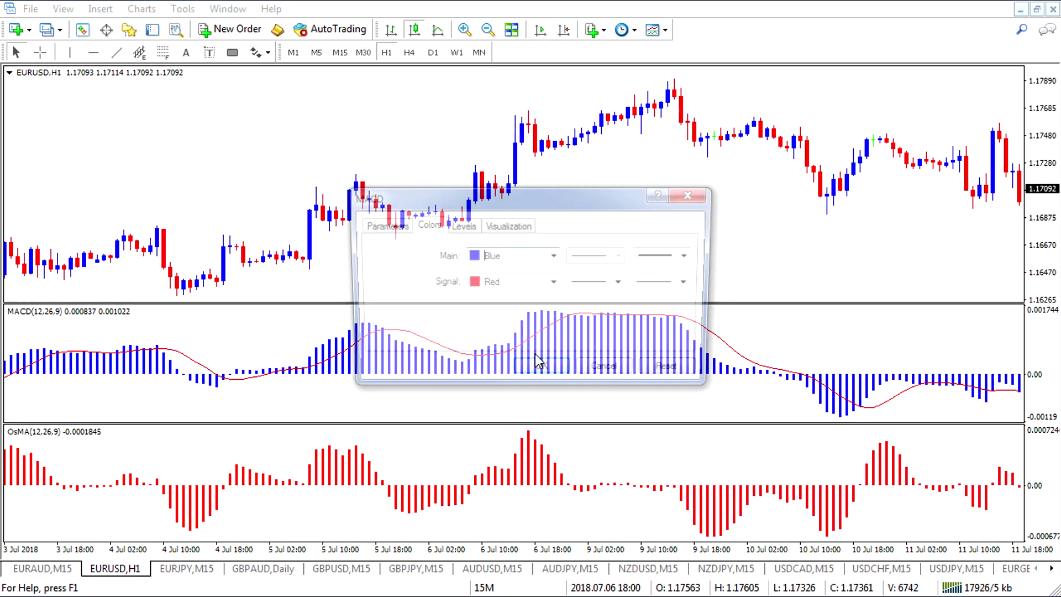
pyautogui.click(555, 284)
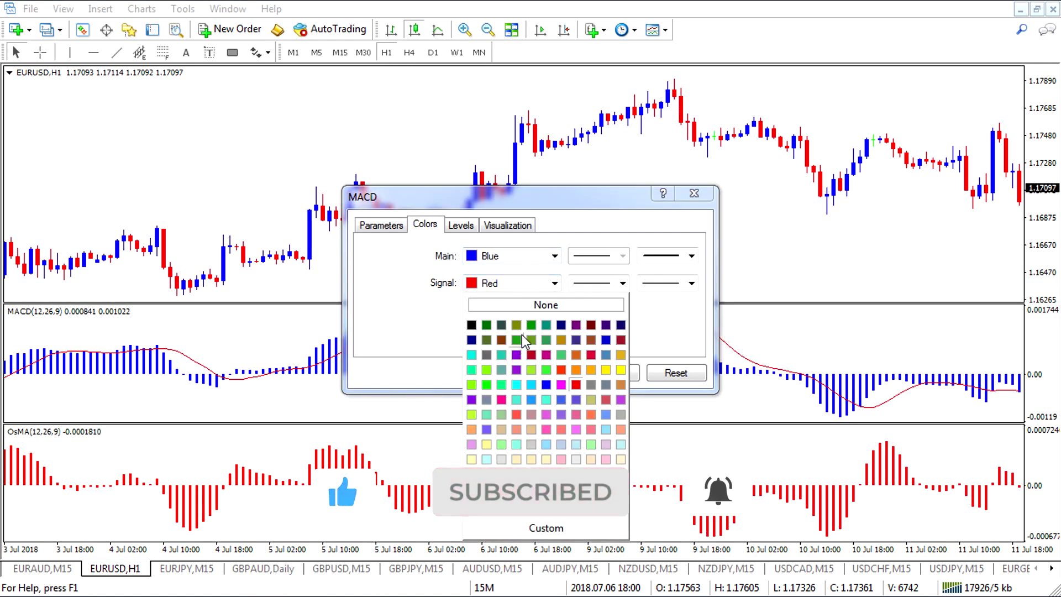
pyautogui.click(531, 305)
pyautogui.click(539, 373)
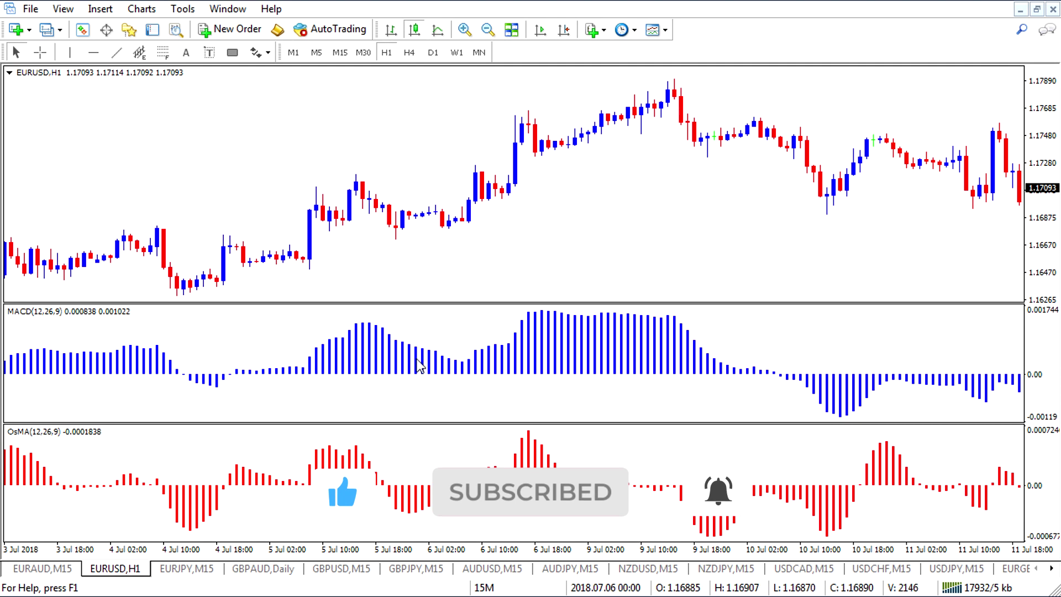
pyautogui.moveTo(651, 349)
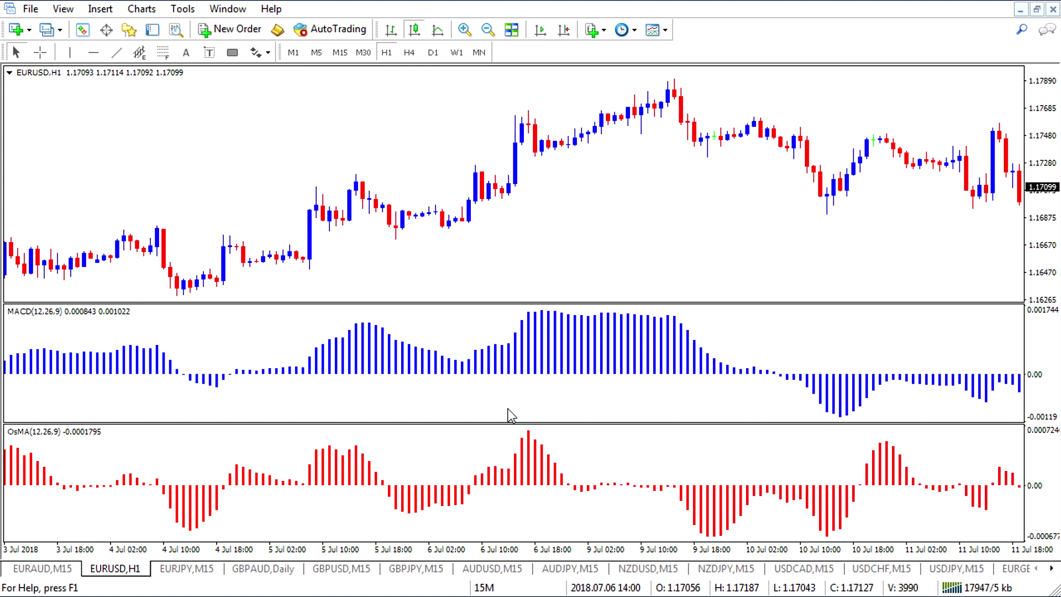
# Step: Place a vertical marker line on the chart and scroll back toward late June
pyautogui.moveTo(540, 379); pyautogui.dragTo(428, 375)
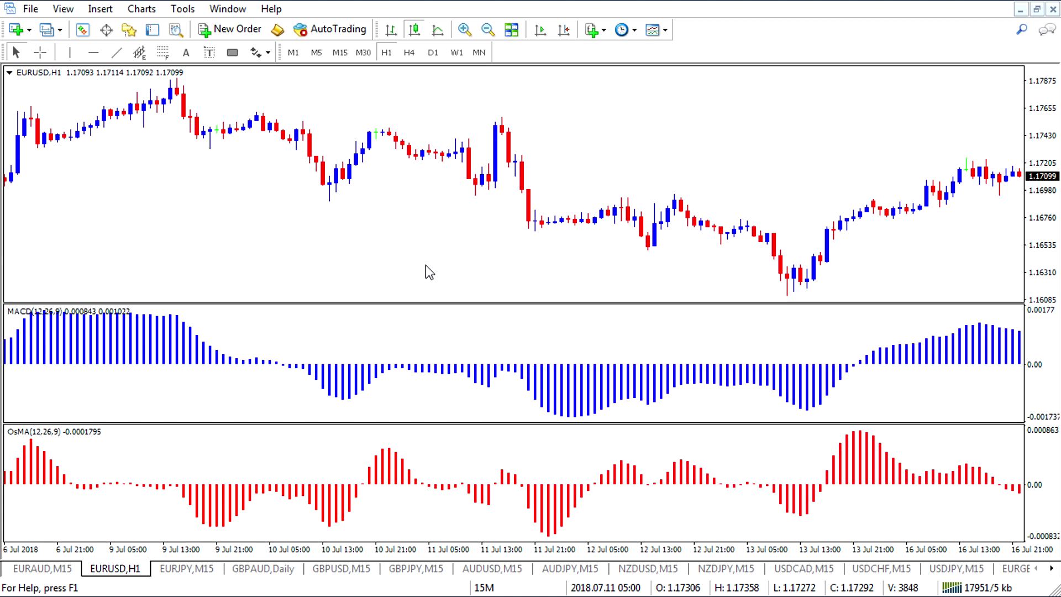
pyautogui.moveTo(415, 260); pyautogui.dragTo(574, 259)
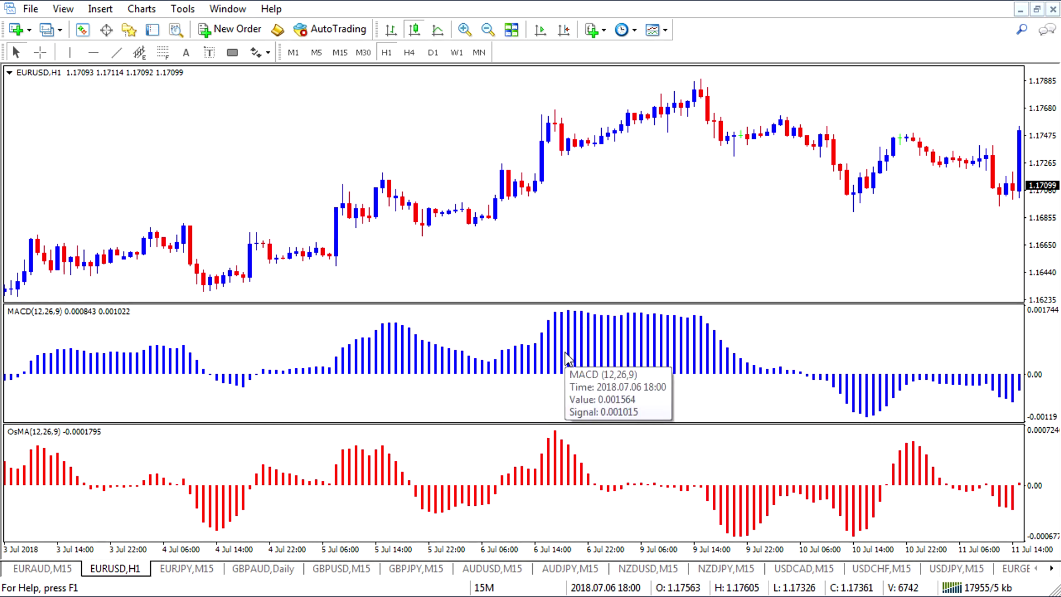
pyautogui.moveTo(433, 504)
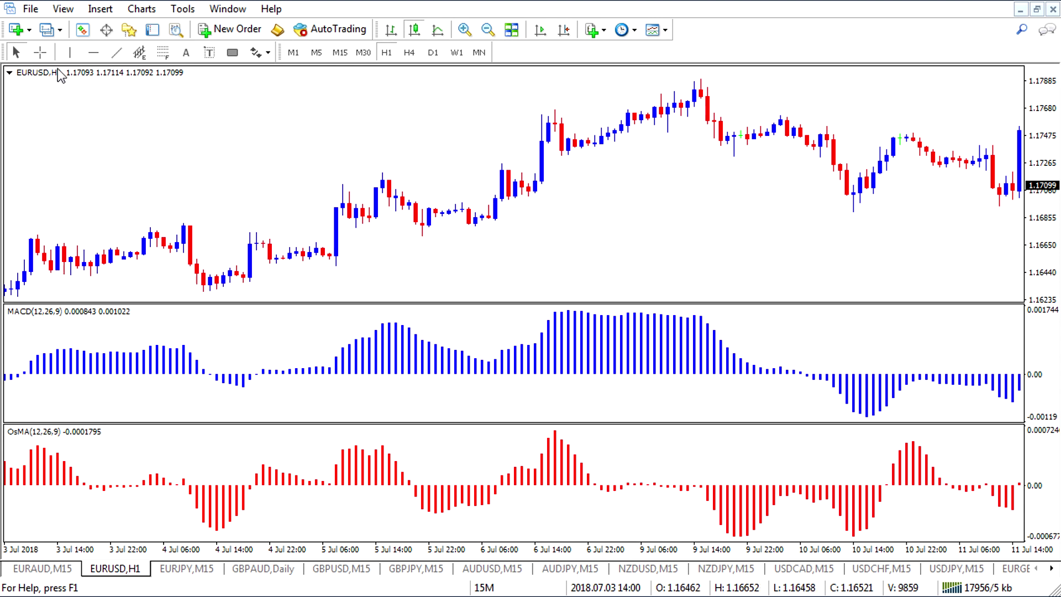
pyautogui.click(69, 52)
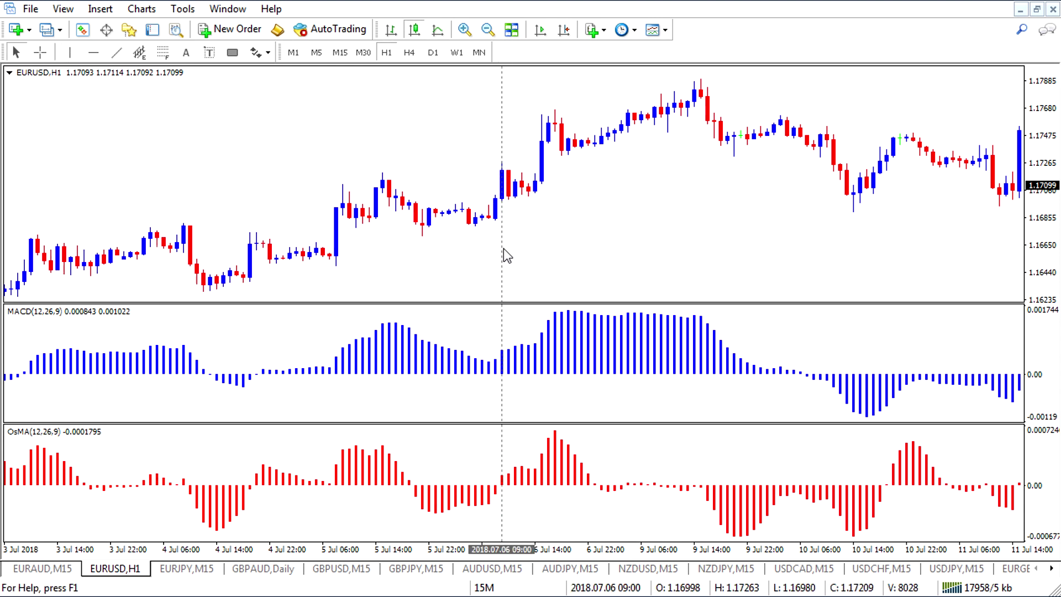
pyautogui.click(504, 197)
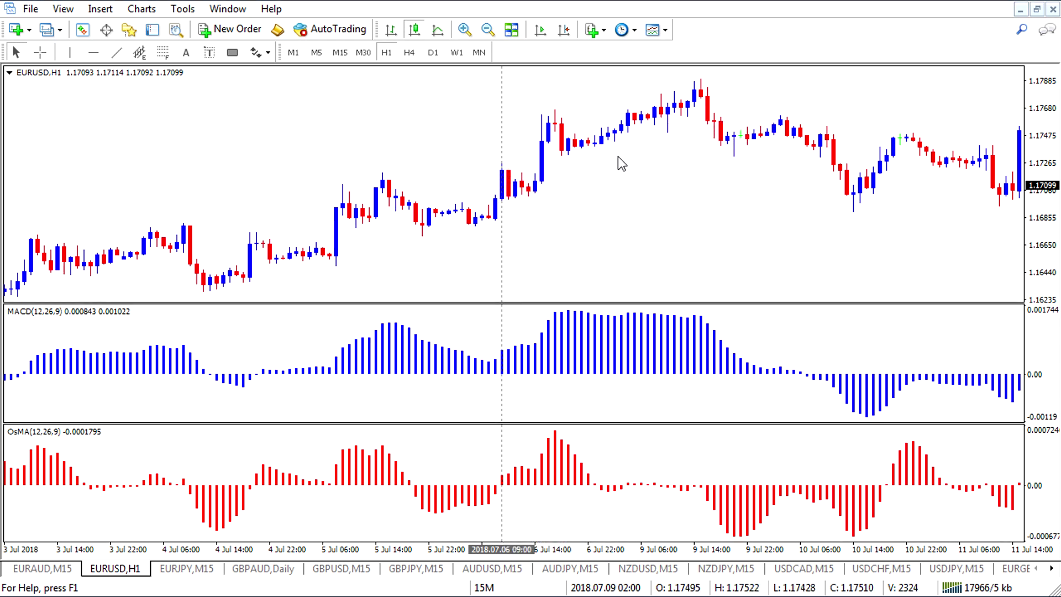
pyautogui.scroll(-15, 387, 163)
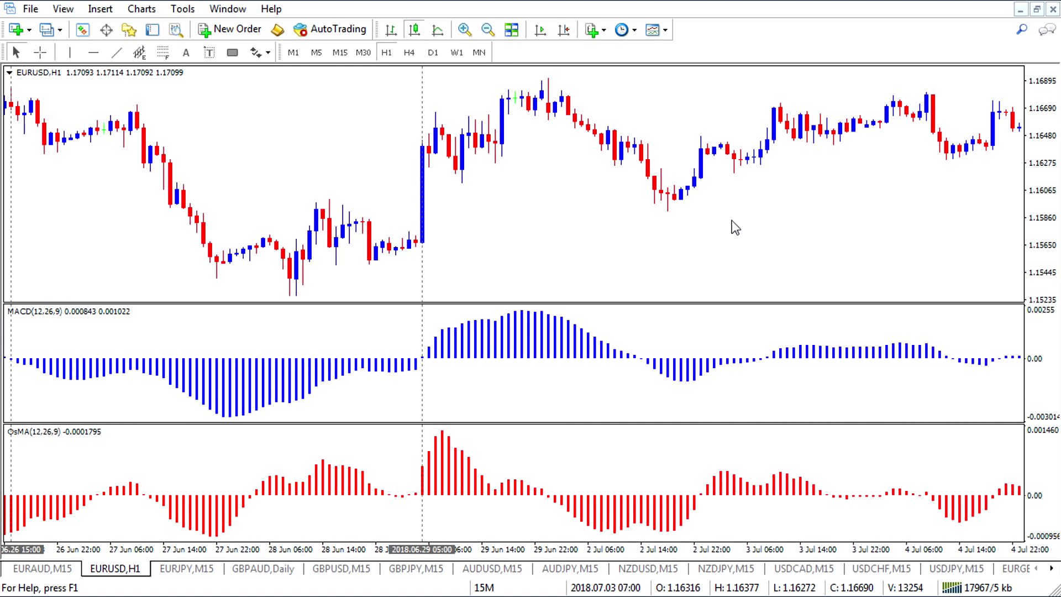
pyautogui.scroll(-5, 635, 235)
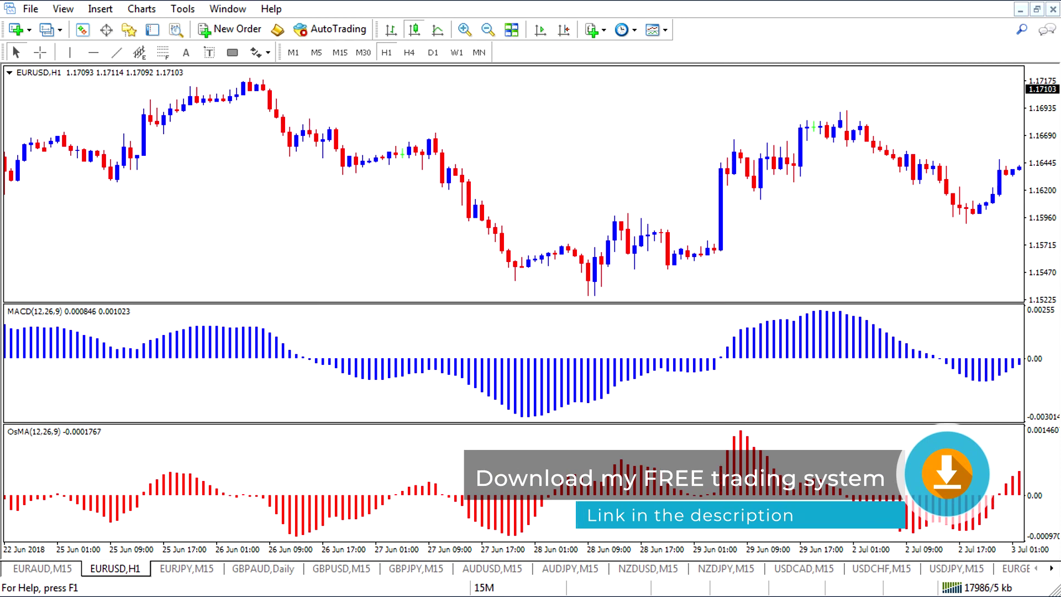
pyautogui.click(72, 54)
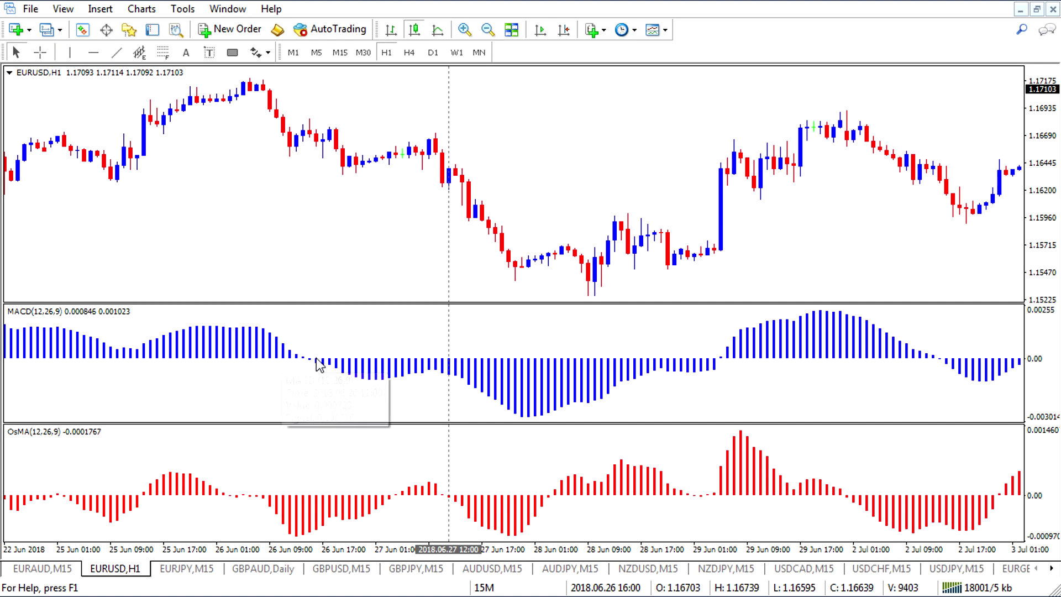
# Step: Draw a horizontal line in the MACD pane and bring up its properties
pyautogui.click(93, 54)
pyautogui.click(353, 341)
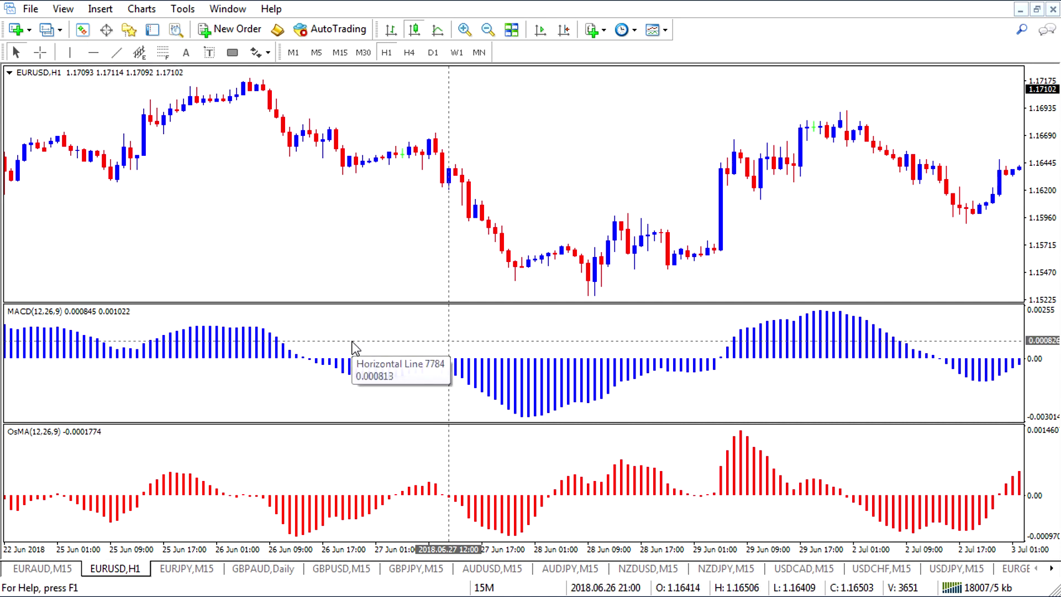
pyautogui.rightClick(353, 341)
pyautogui.click(381, 350)
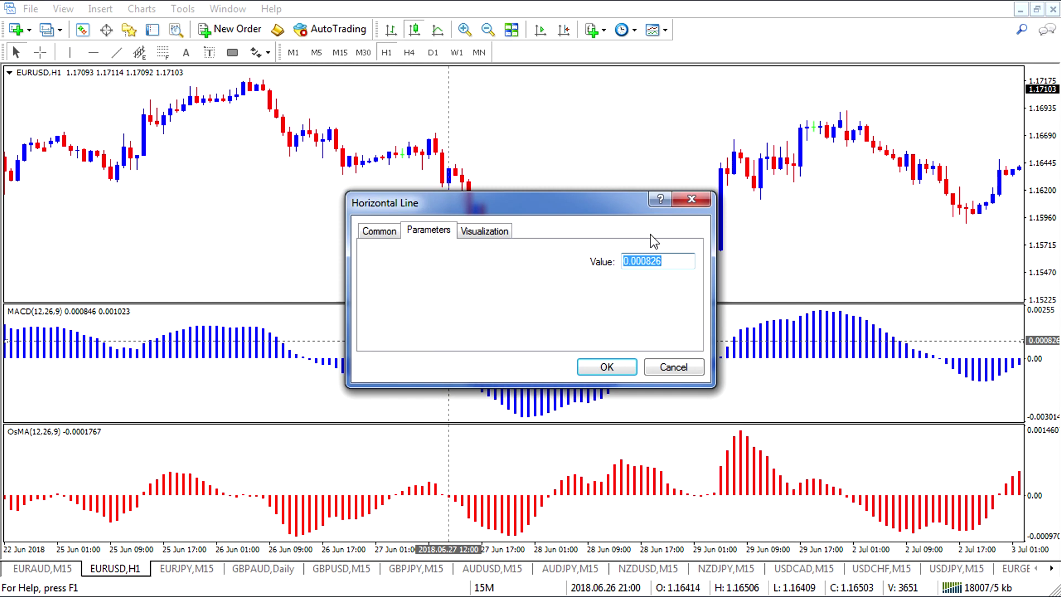
# Step: Make the MACD horizontal line solid red at price level 0
pyautogui.click(393, 231)
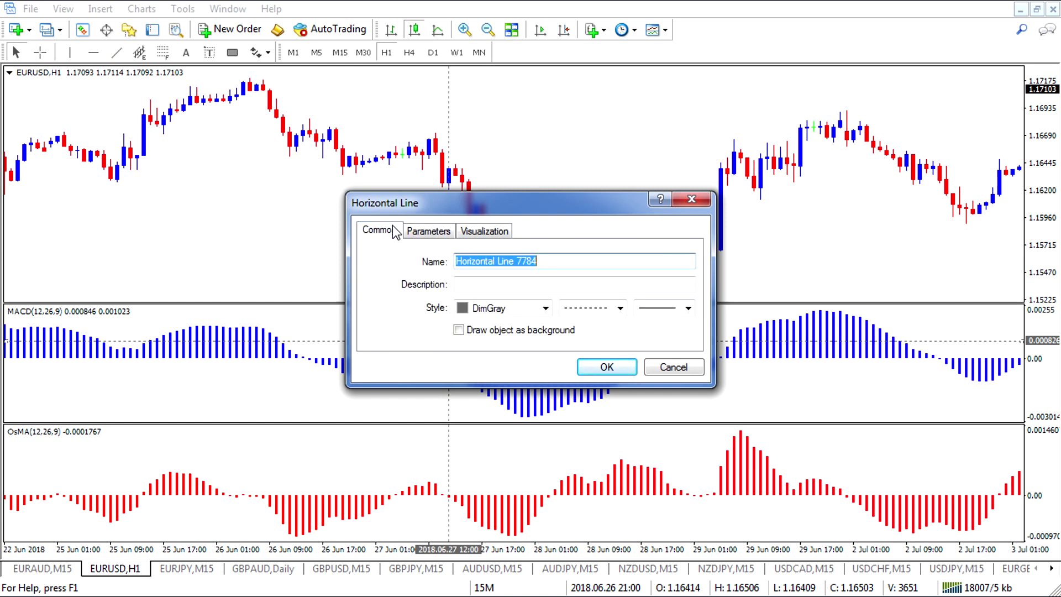
pyautogui.click(546, 308)
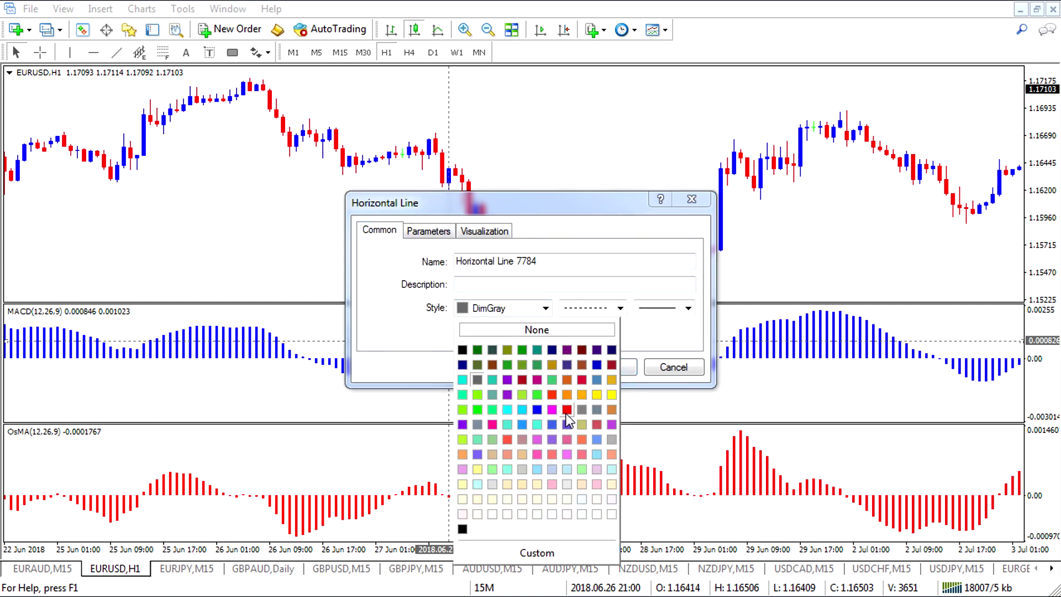
pyautogui.click(567, 409)
pyautogui.click(584, 308)
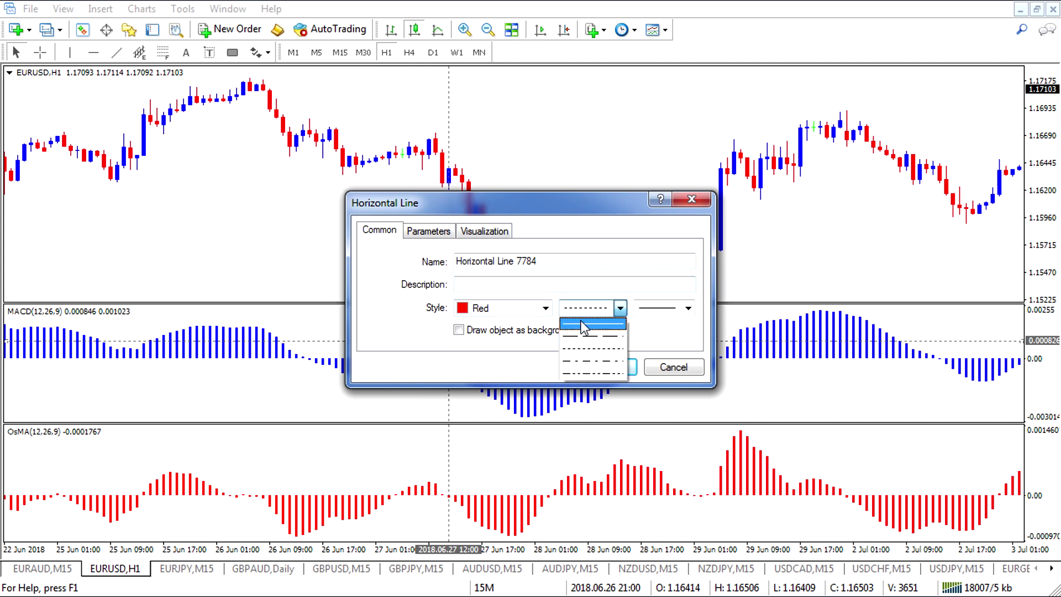
pyautogui.click(584, 325)
pyautogui.click(439, 236)
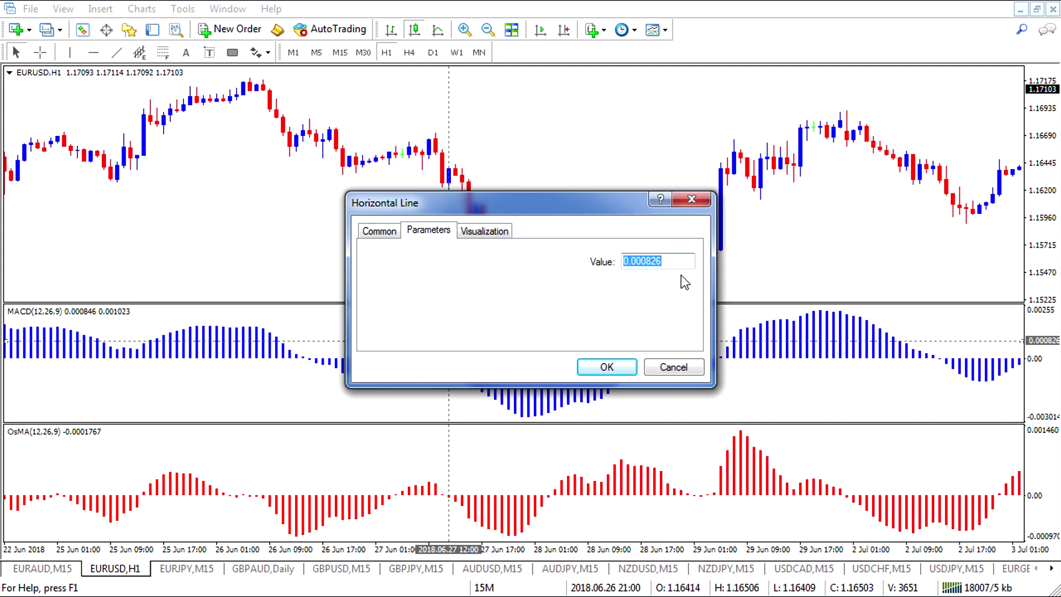
pyautogui.write('0')
pyautogui.click(608, 368)
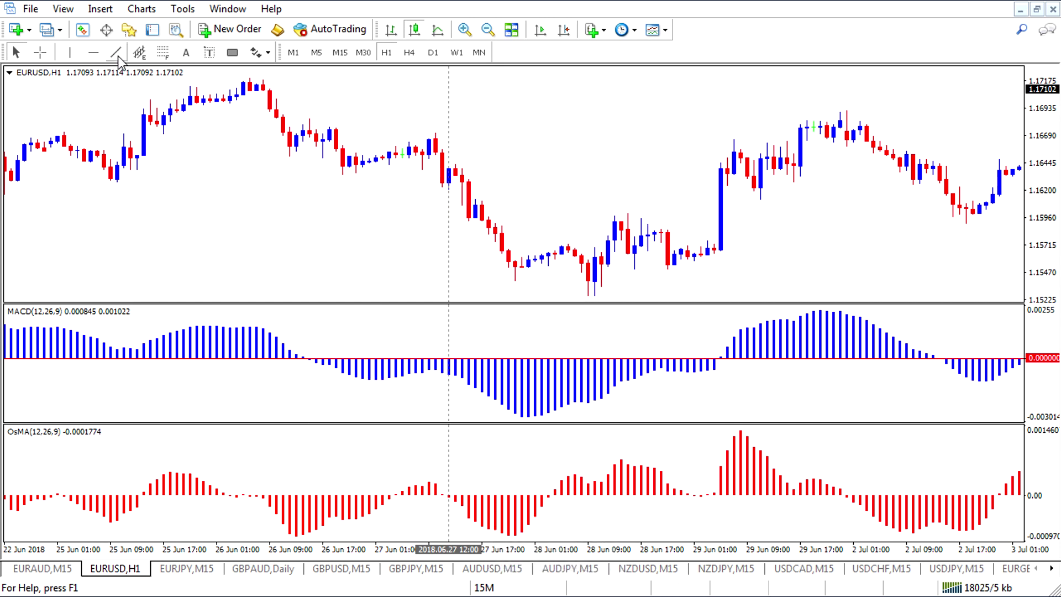
# Step: Draw a blue horizontal zero line in the OsMA pane
pyautogui.click(94, 53)
pyautogui.click(371, 450)
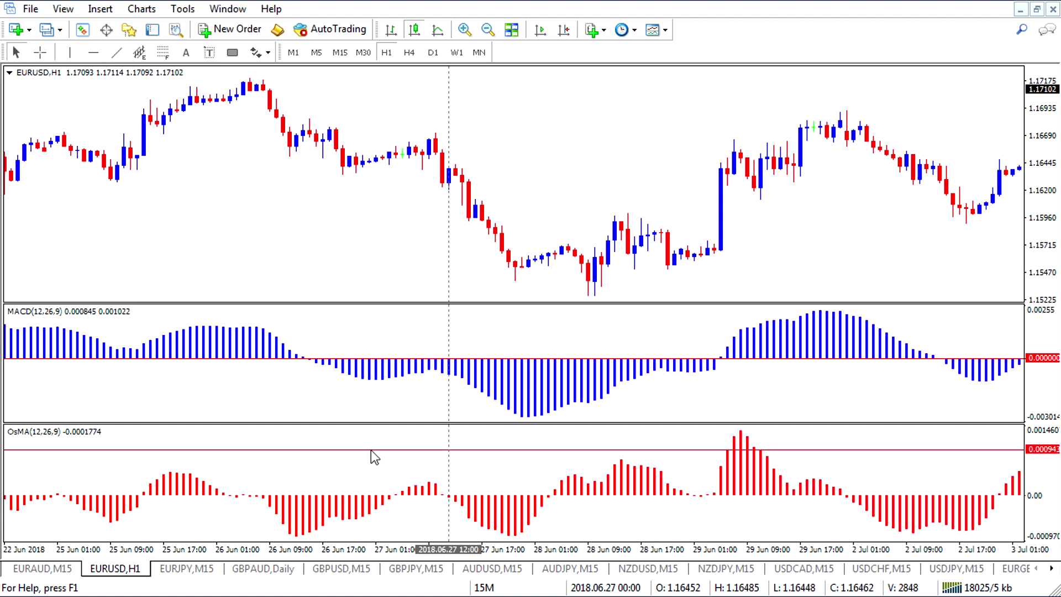
pyautogui.rightClick(371, 450)
pyautogui.click(418, 460)
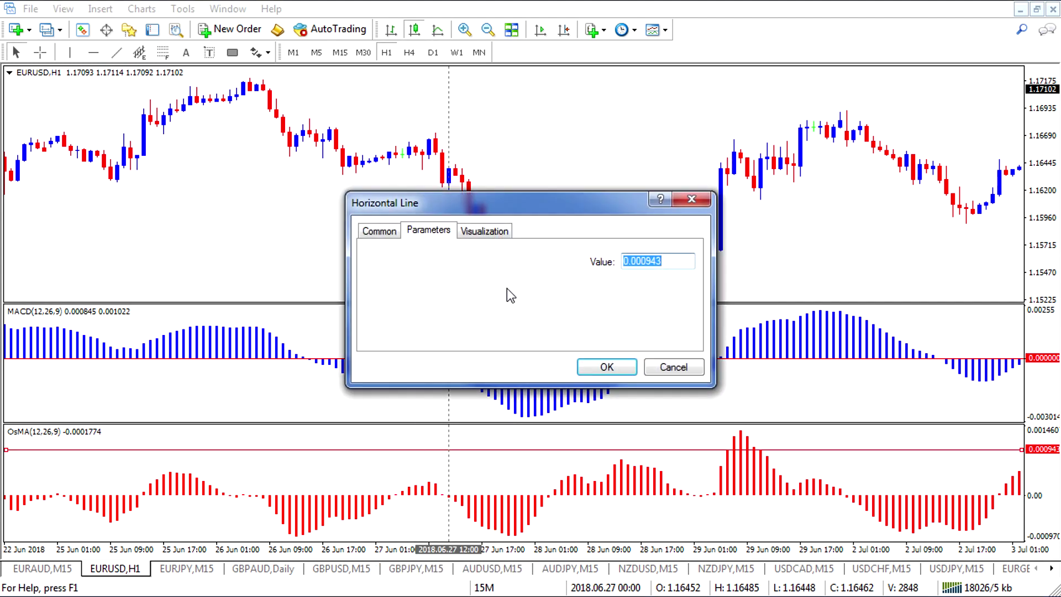
pyautogui.click(379, 231)
pyautogui.click(547, 311)
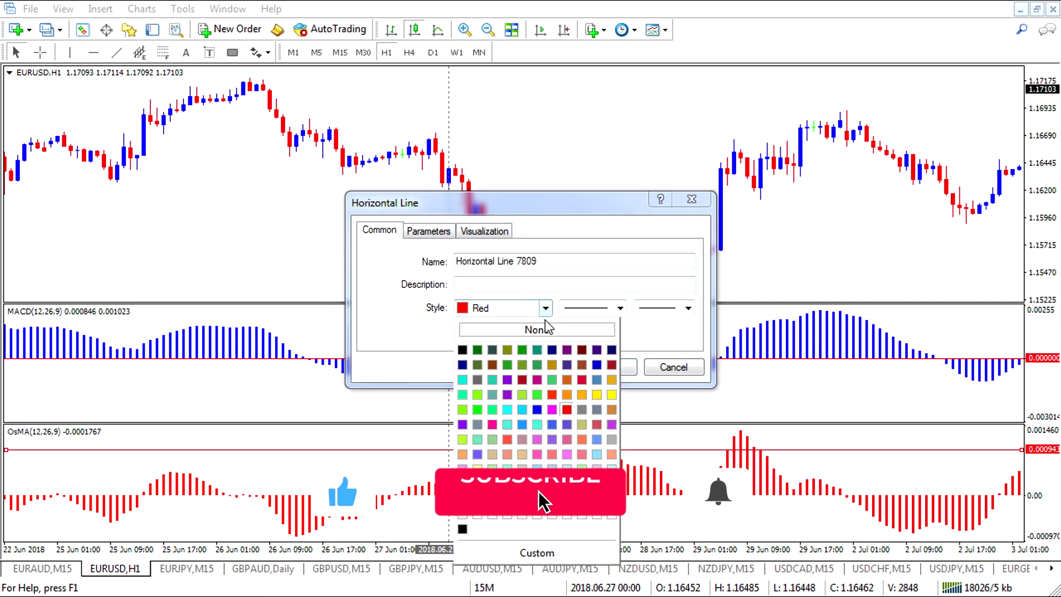
pyautogui.click(544, 400)
pyautogui.click(585, 366)
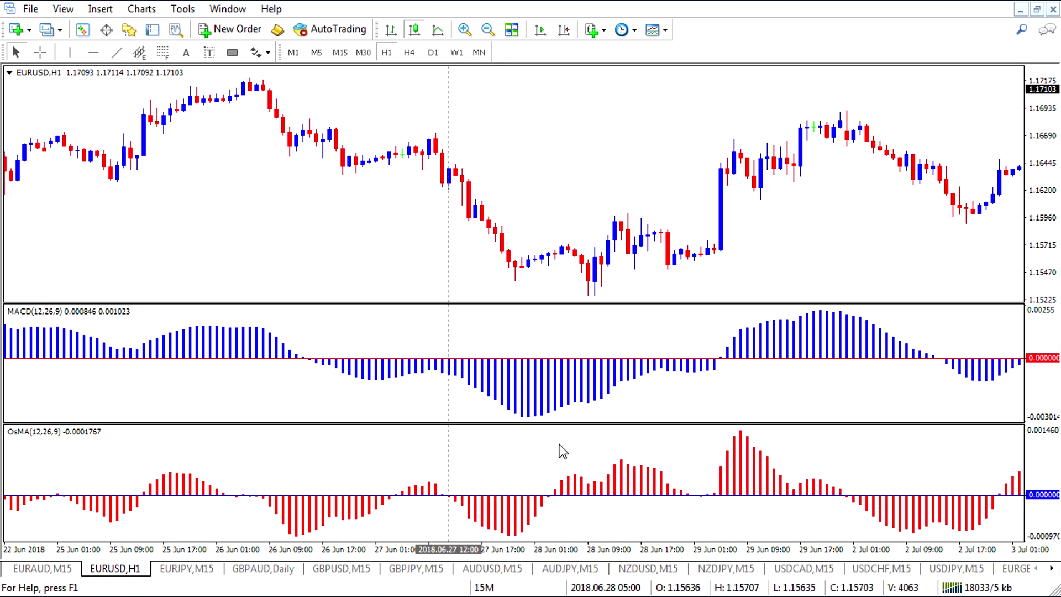
pyautogui.scroll(8, 563, 442)
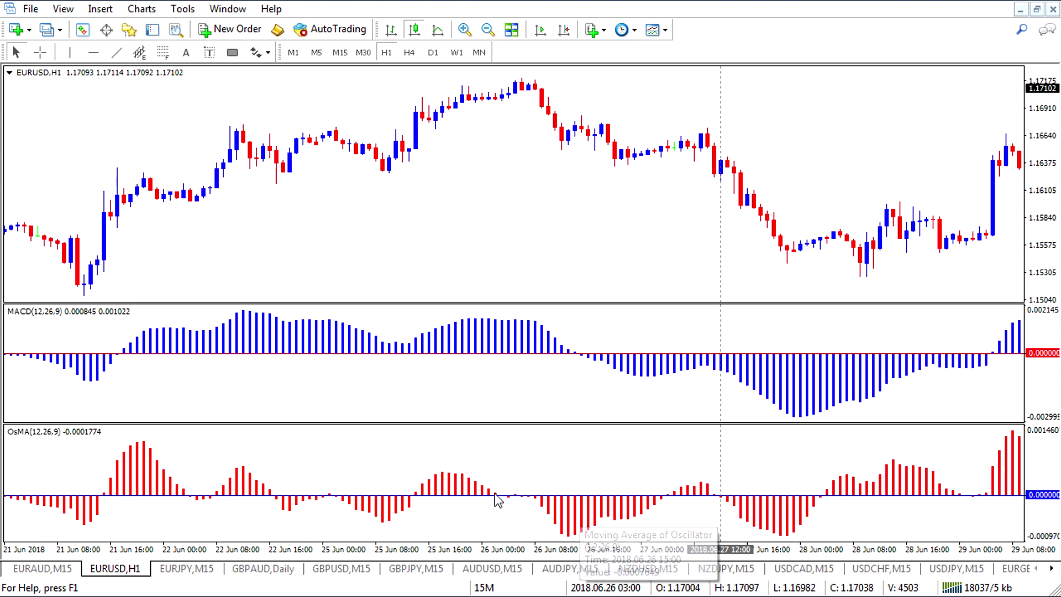
pyautogui.scroll(-5, 595, 472)
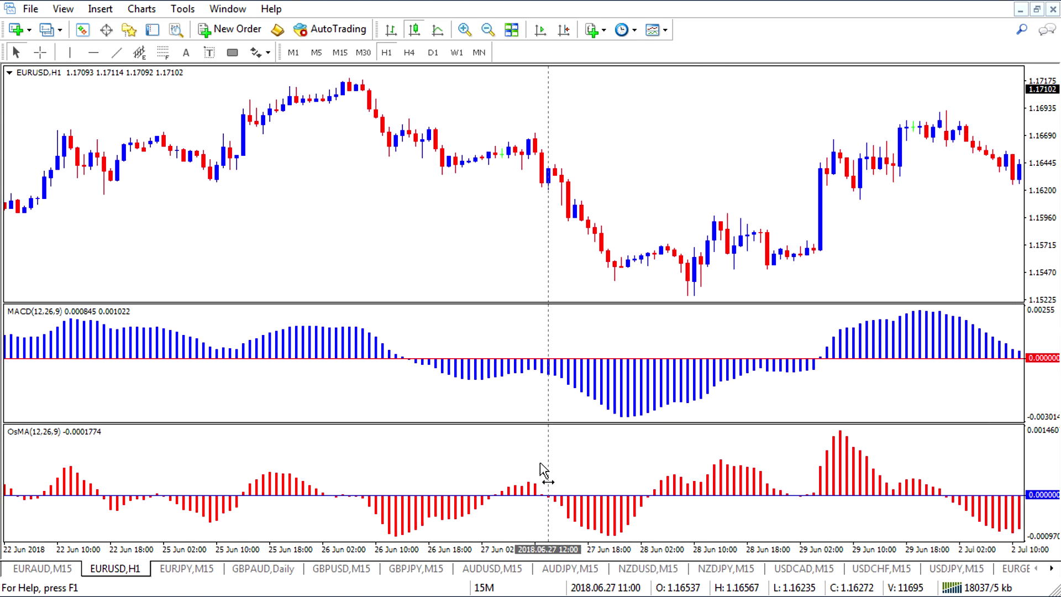